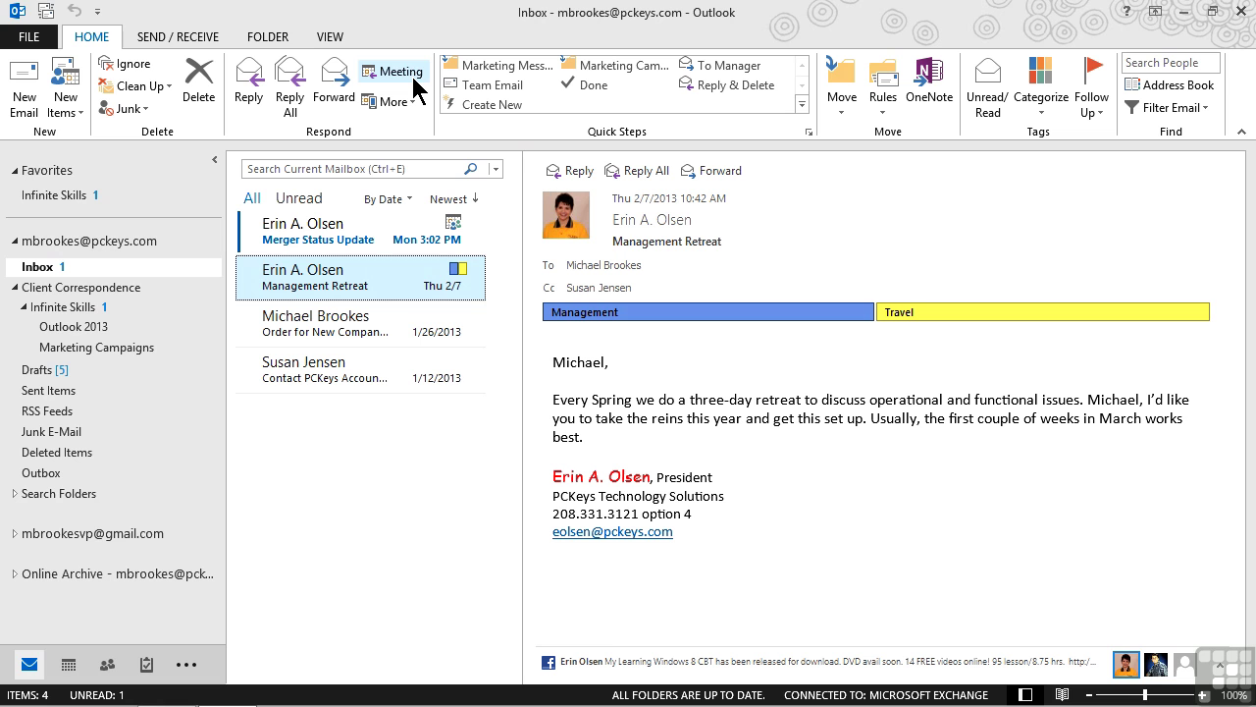
Create a meeting request from the retreat email with McCall Hotel as the location.
click(413, 78)
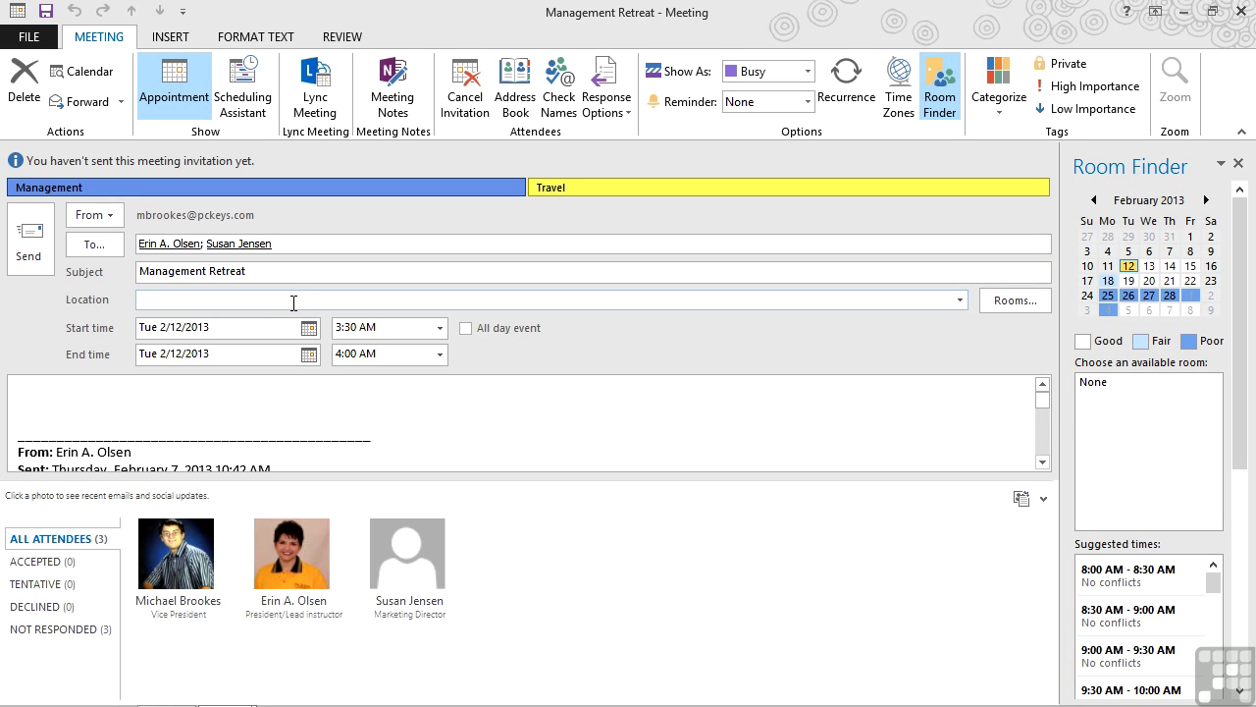
text(McCall Hotel)
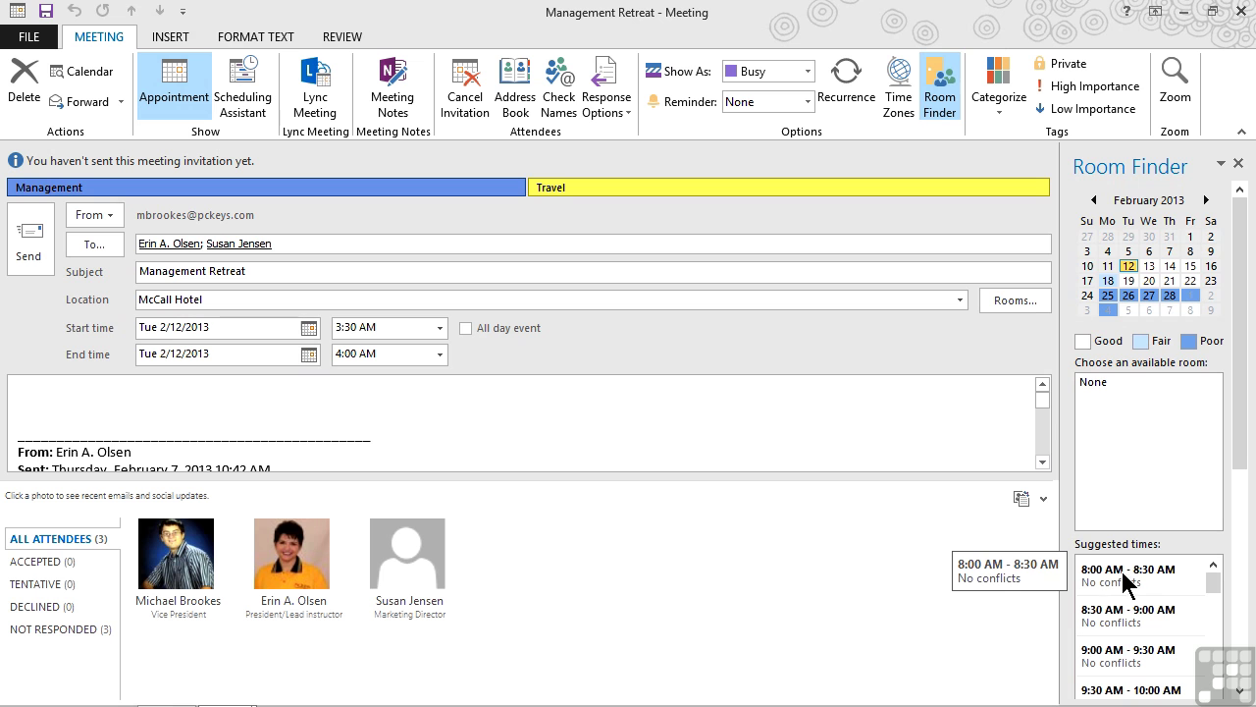
click(1241, 694)
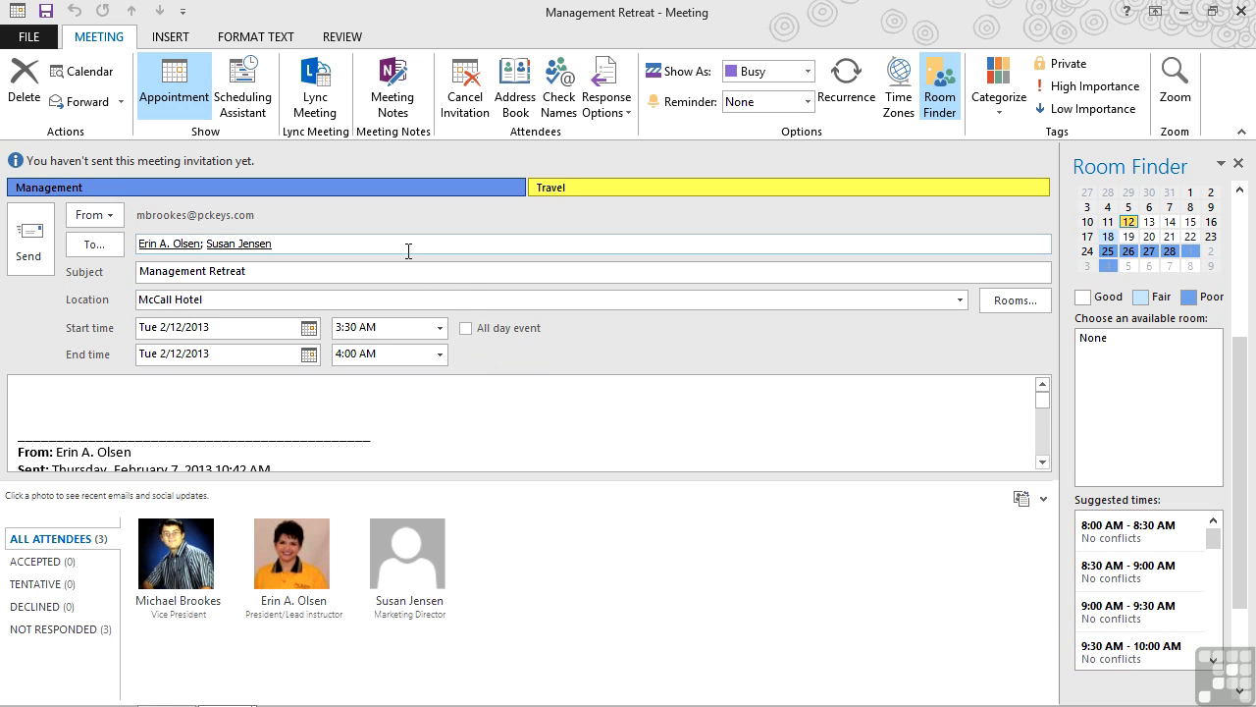
Open the Scheduling Assistant and its Select Attendees and Resources address list.
click(245, 73)
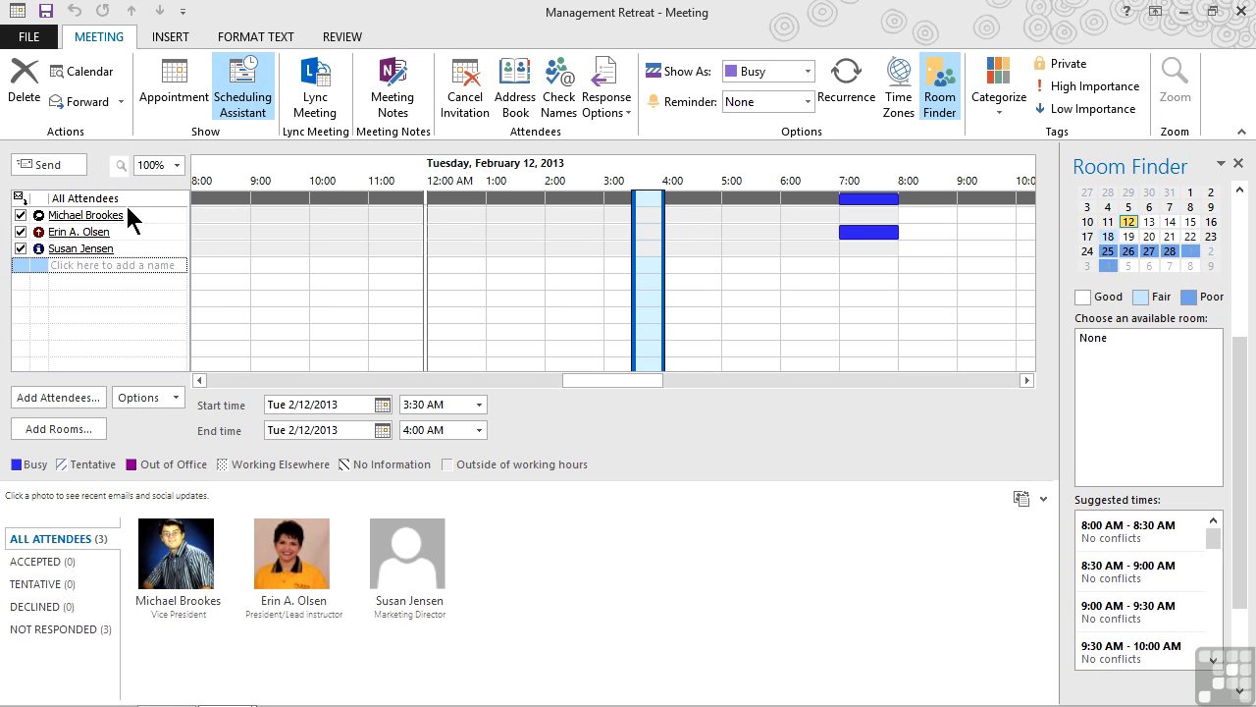
mouse_move(124, 237)
click(116, 267)
click(68, 405)
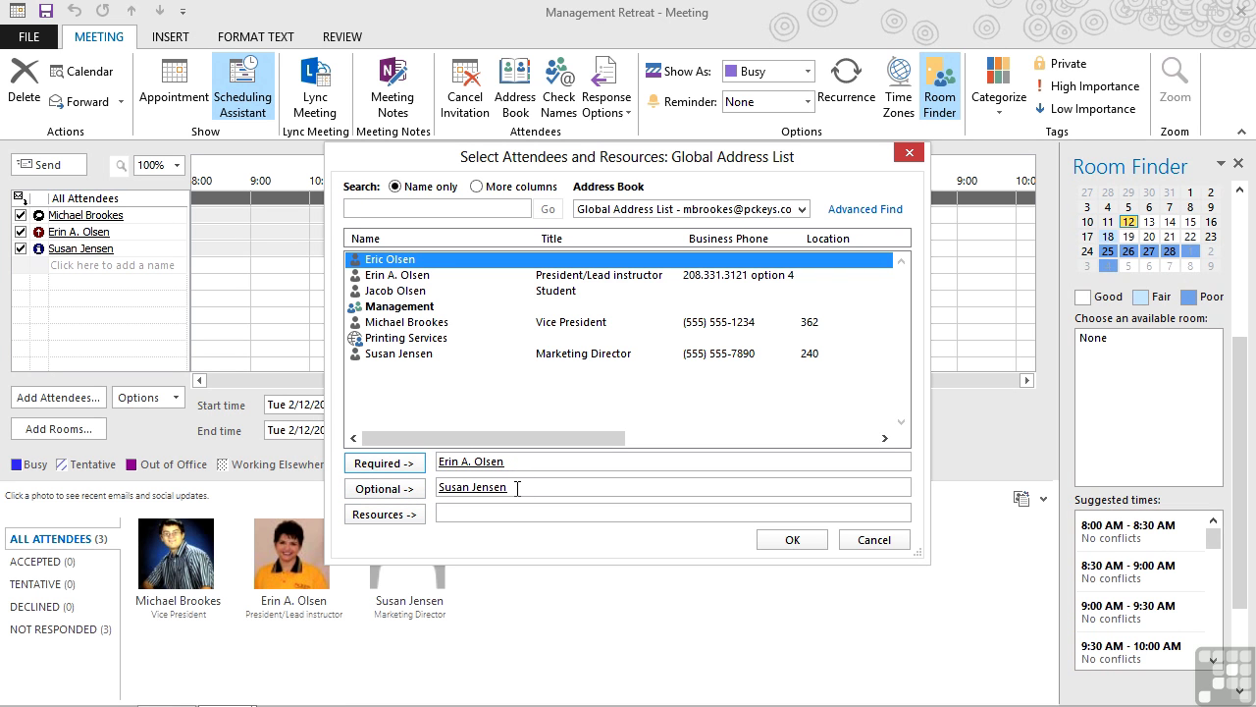
Move the Marketing Director from Optional to Required attendees and confirm with OK.
click(512, 488)
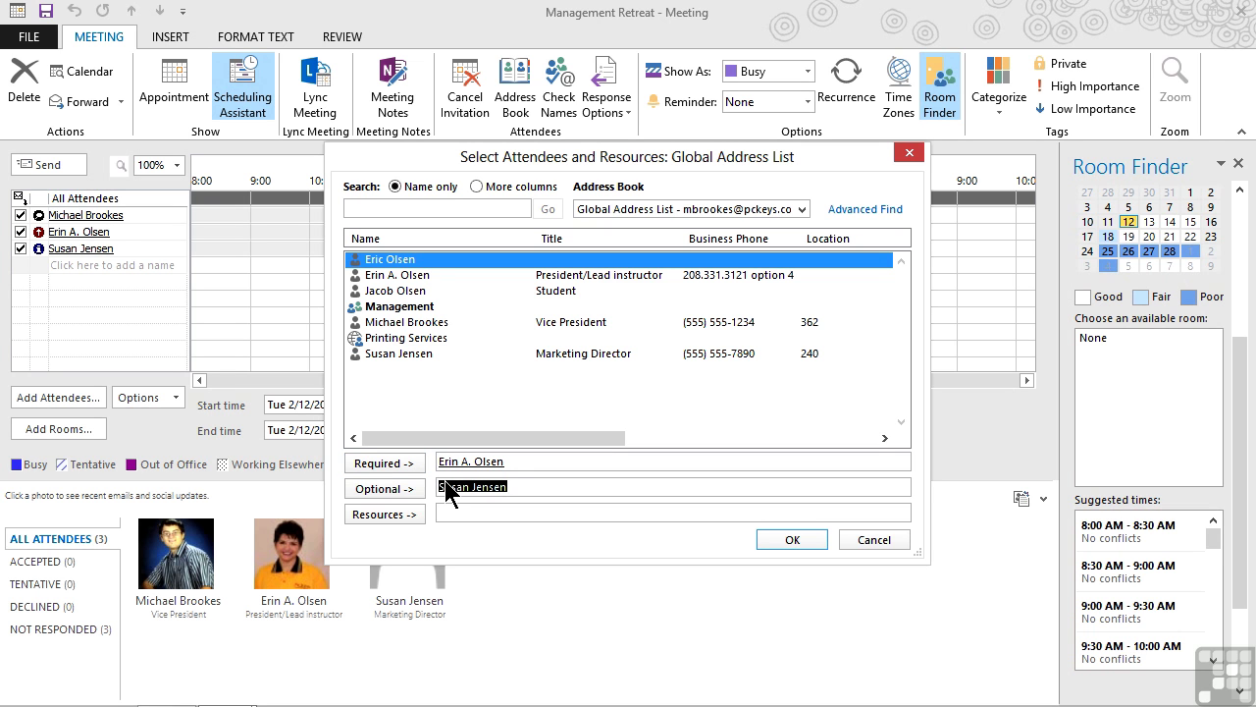
key(Delete)
click(518, 462)
click(416, 356)
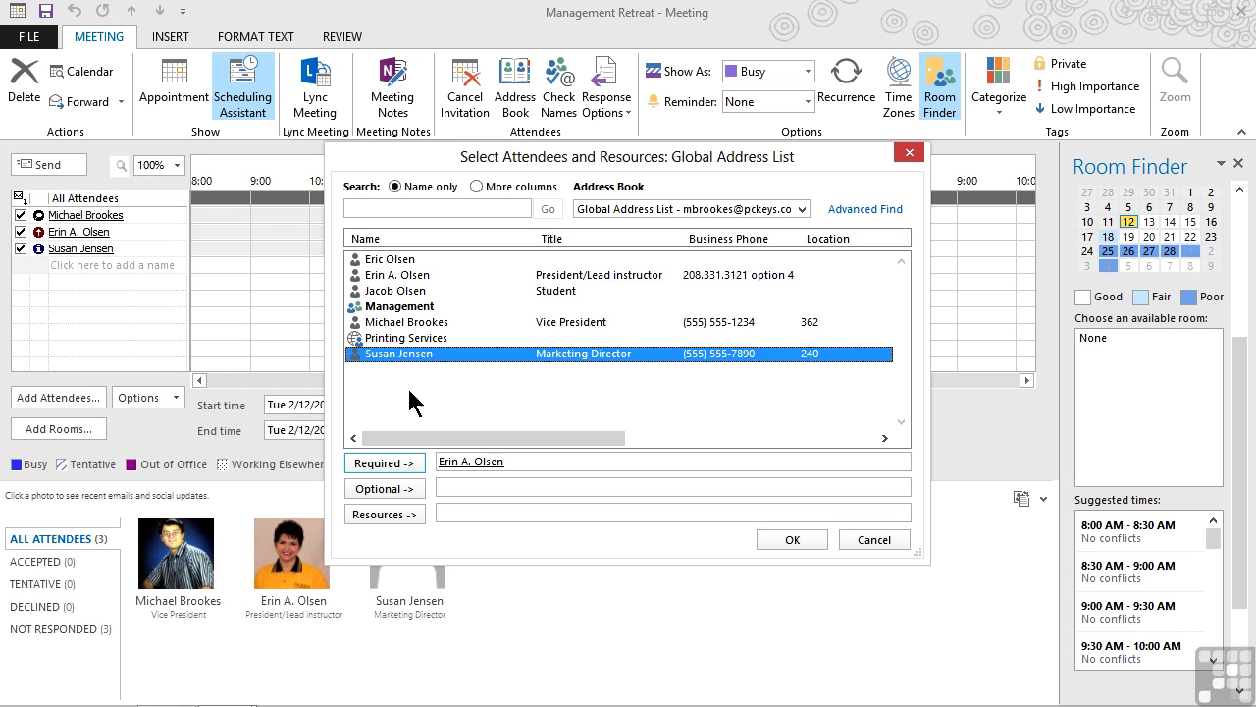
click(391, 463)
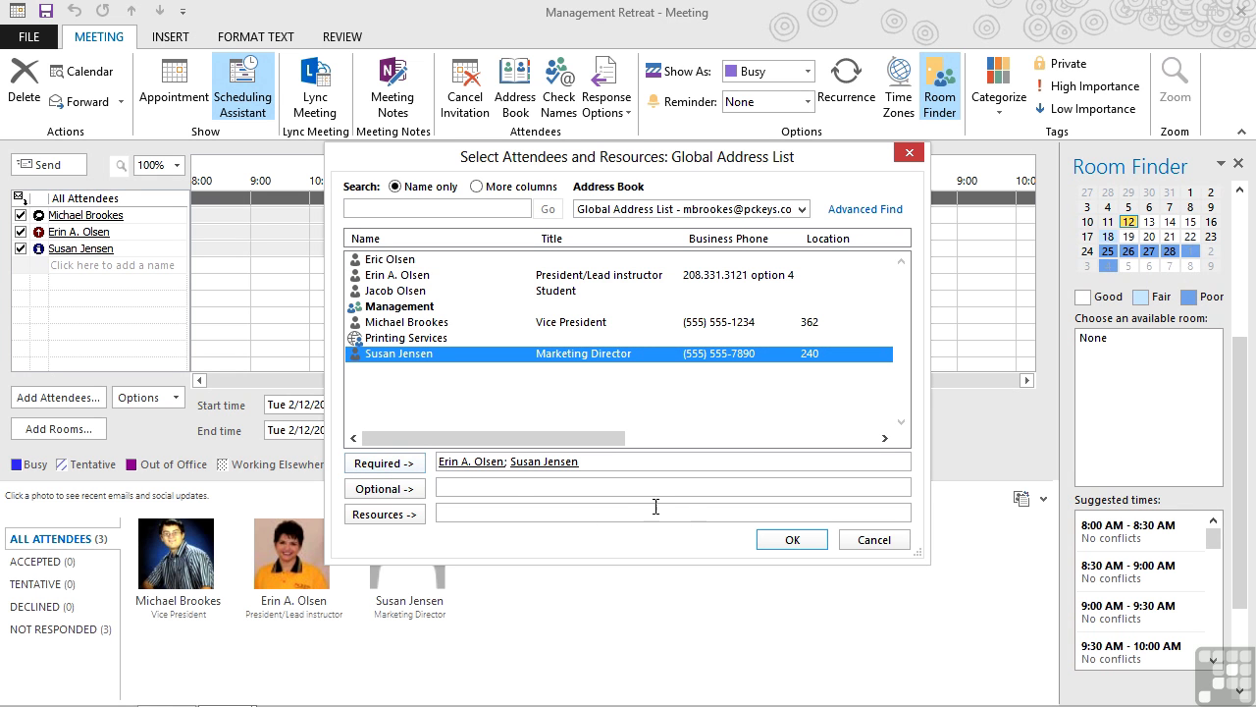
click(791, 540)
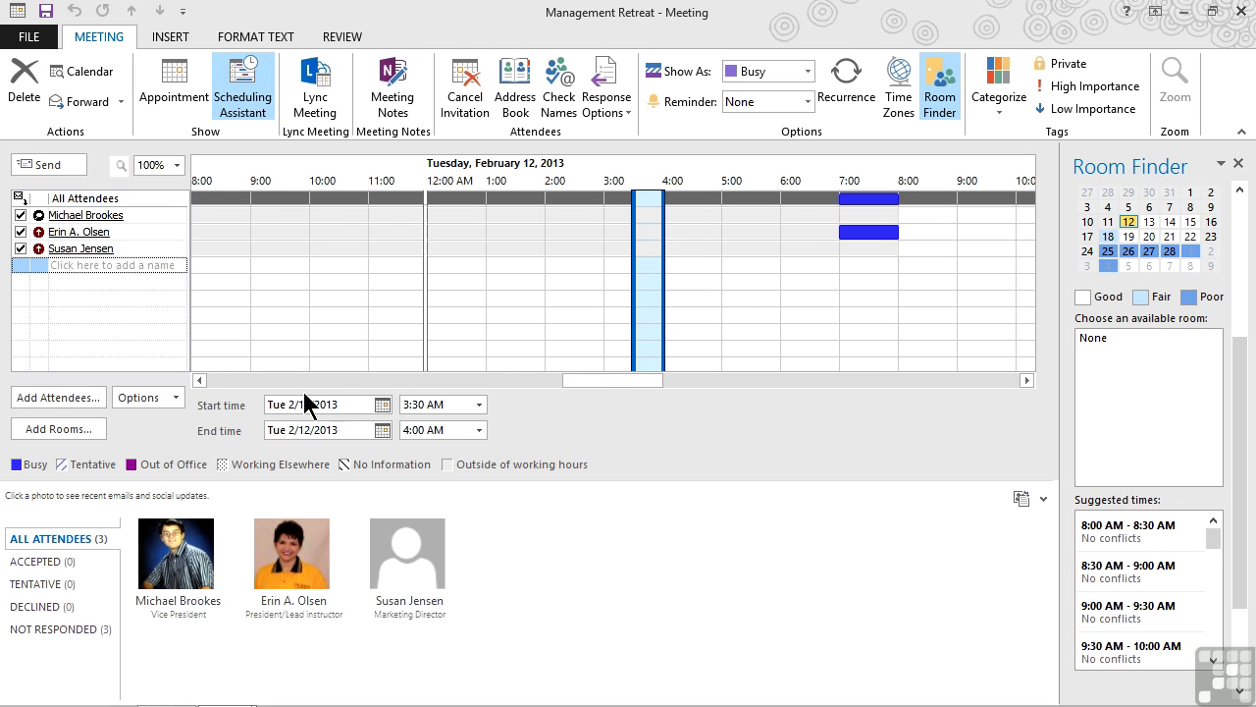
Auto-pick the next free time, then set dates from Fri 3/8/2013 to Sun 3/10/2013.
click(177, 398)
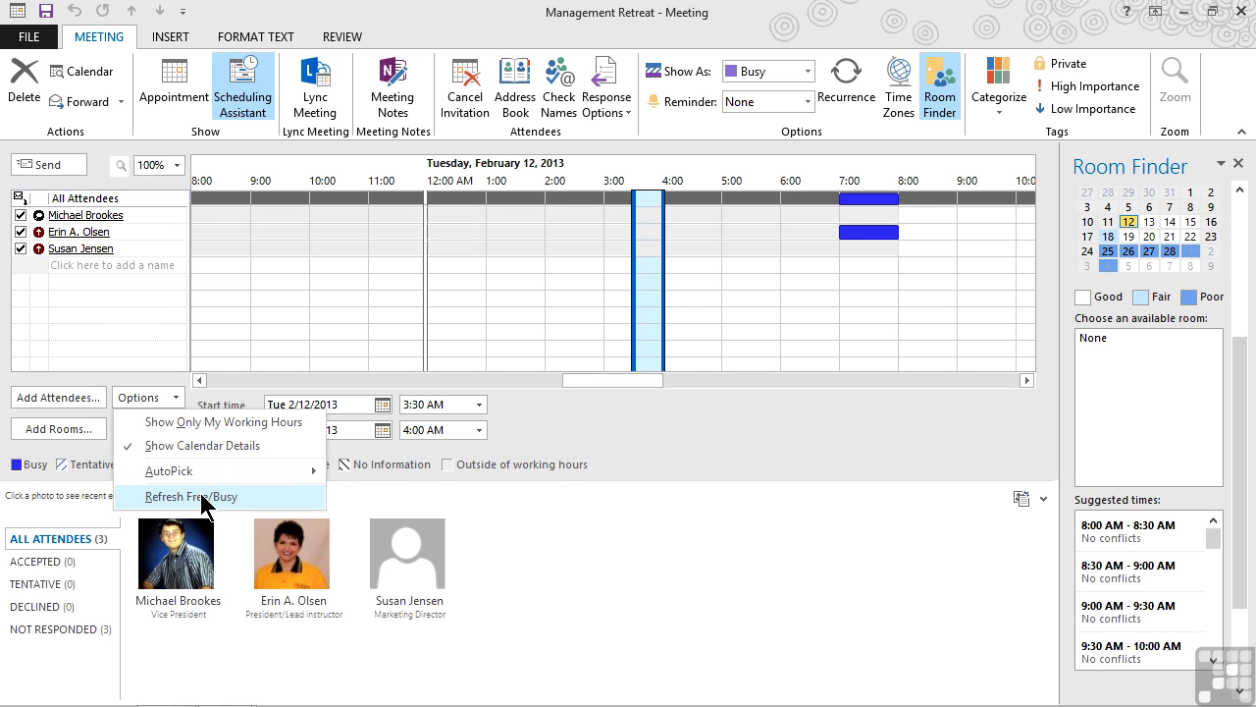
mouse_move(214, 474)
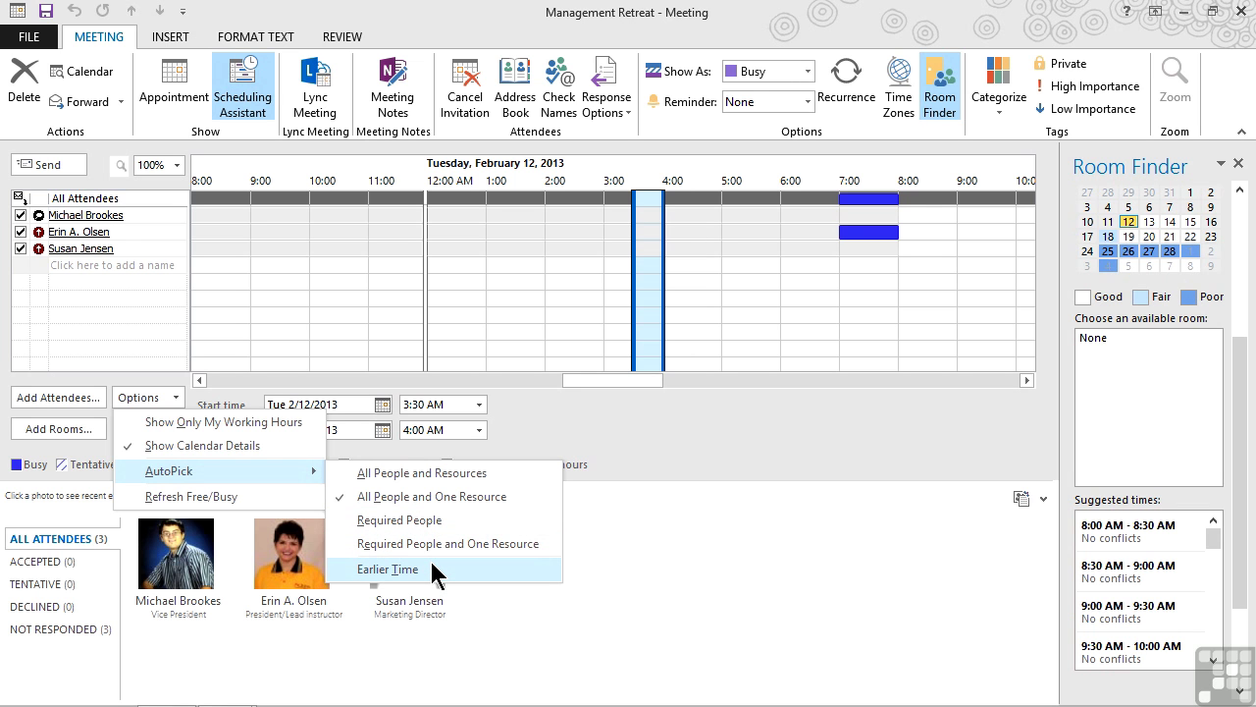
click(410, 479)
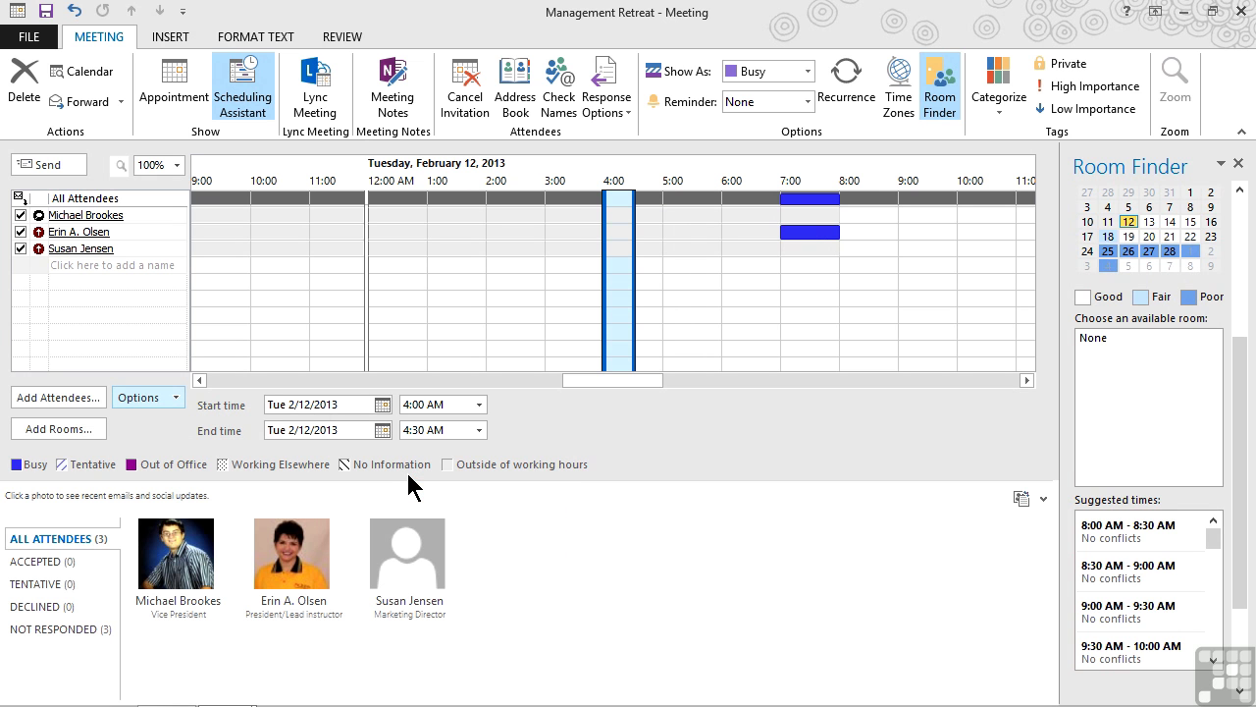
click(382, 405)
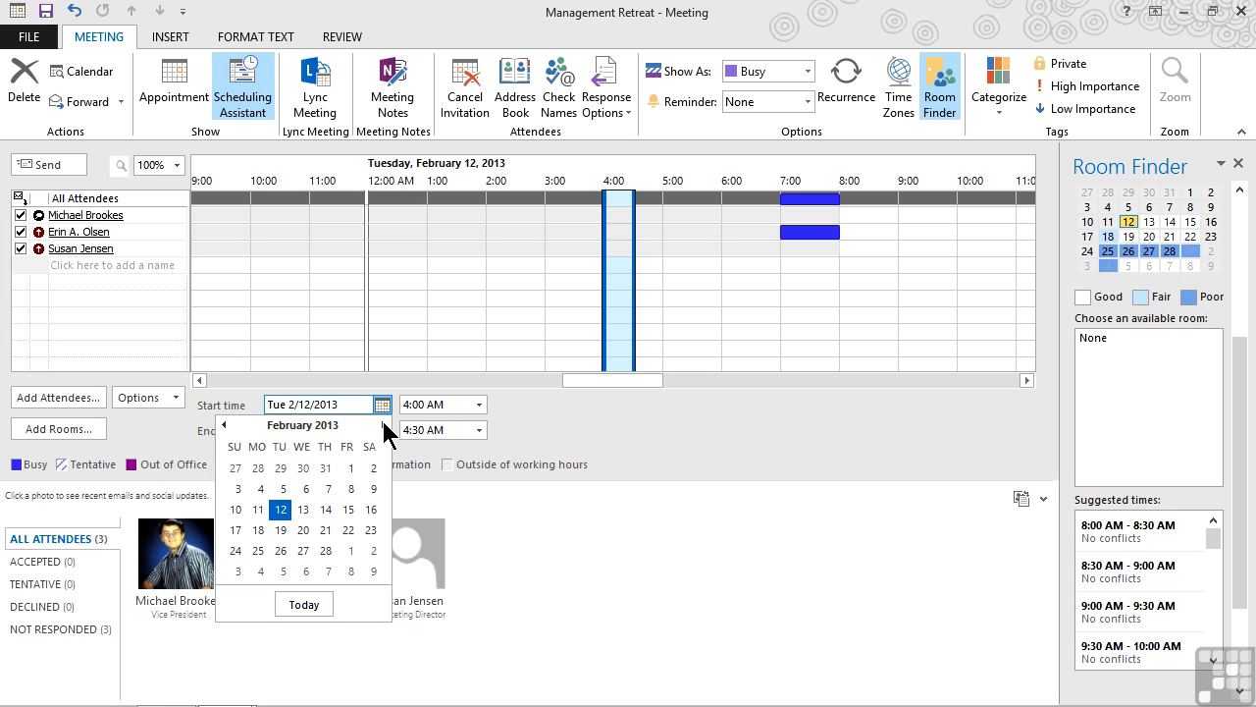
click(384, 425)
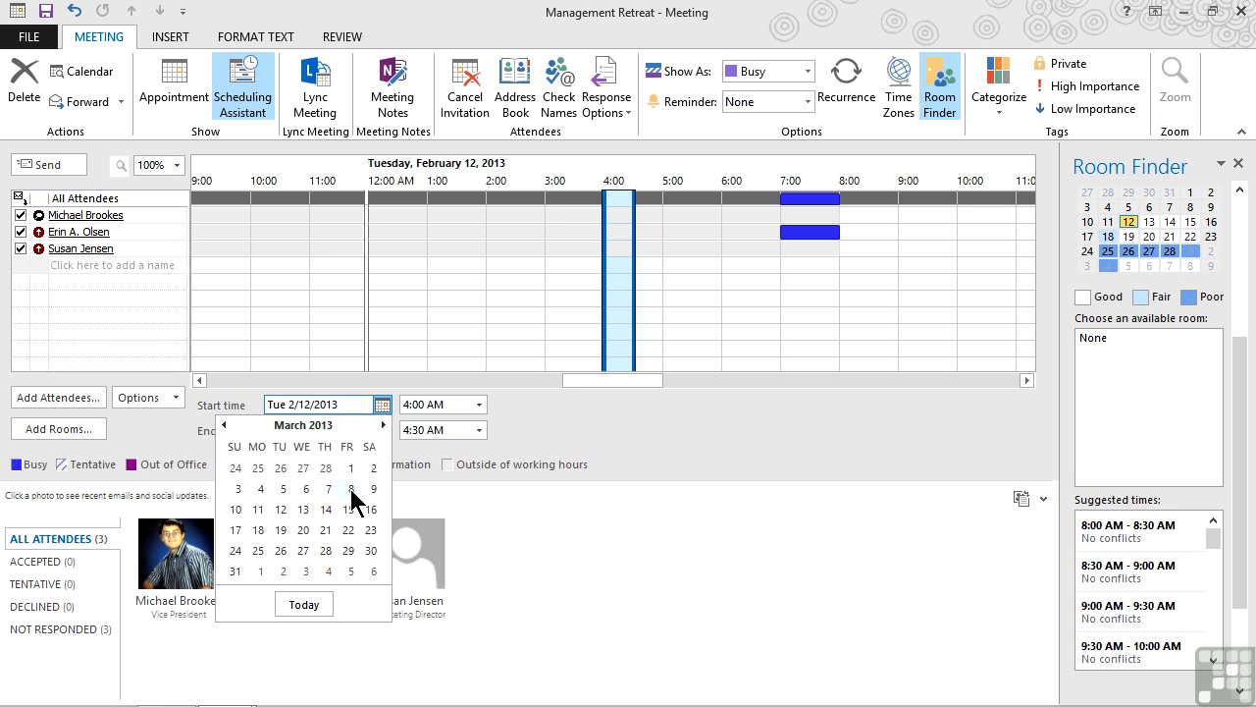
click(351, 489)
click(380, 430)
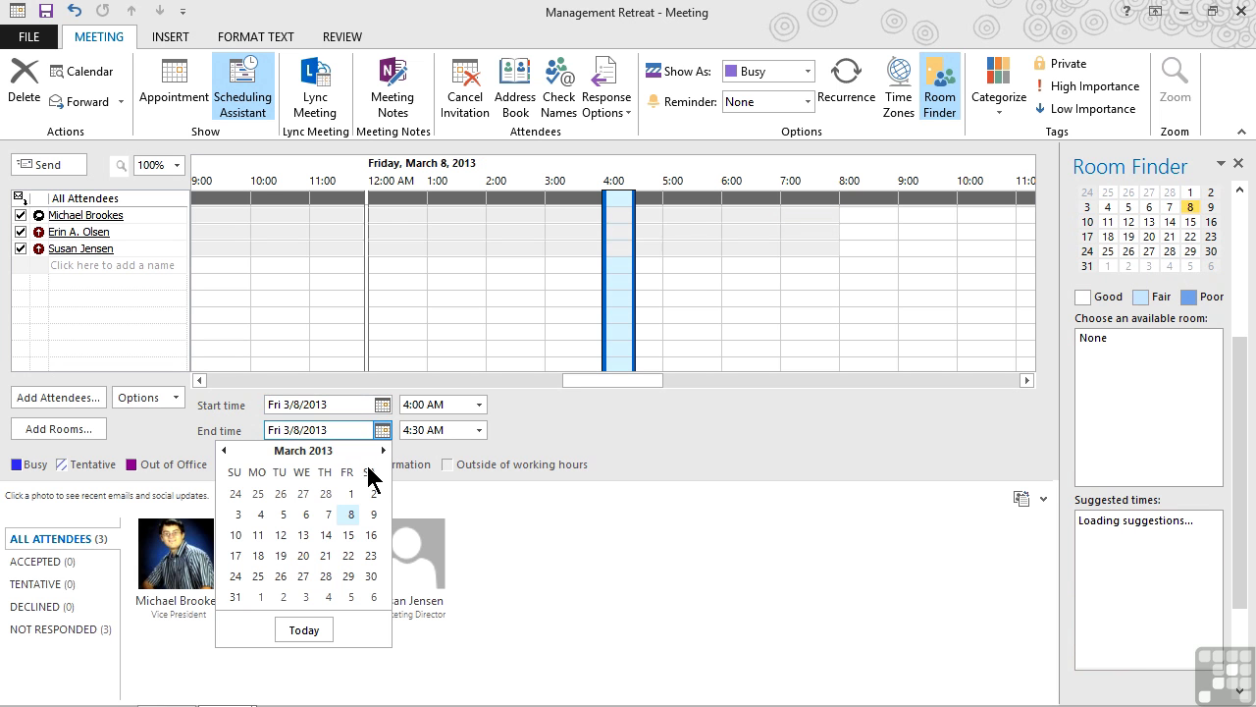
click(237, 536)
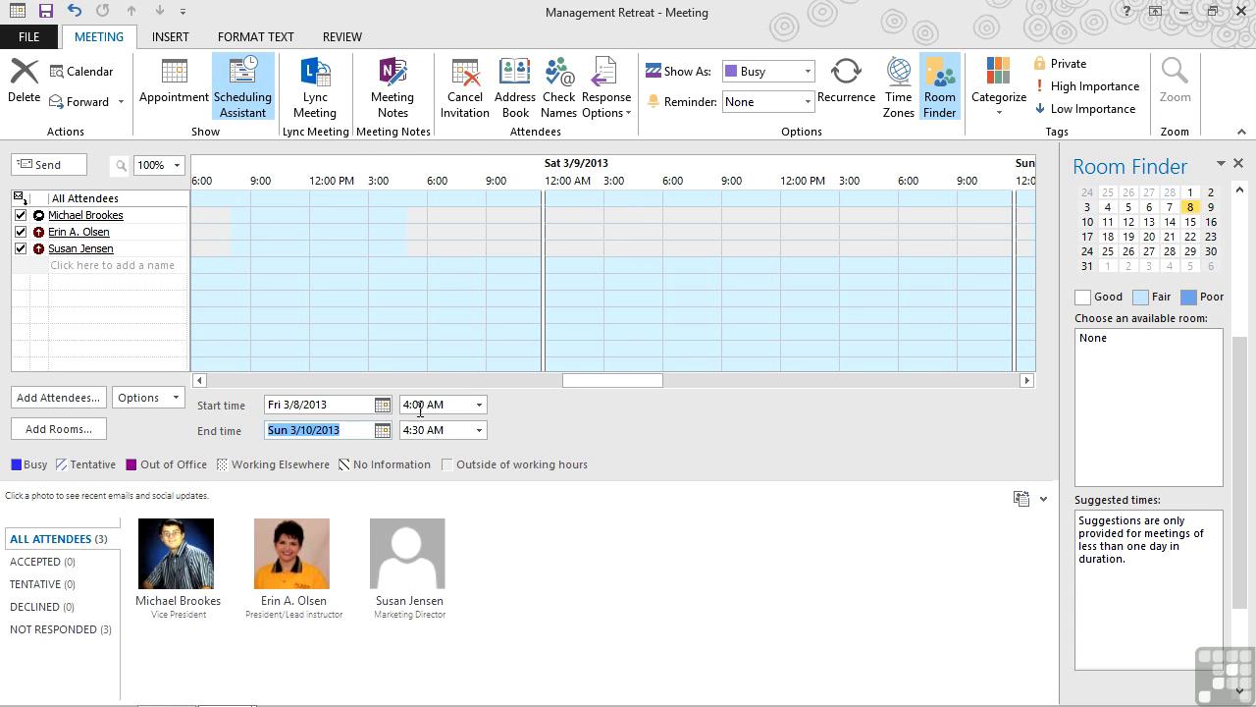
Set the meeting's start time to 8:00 AM and end time to 4:00 PM.
click(479, 405)
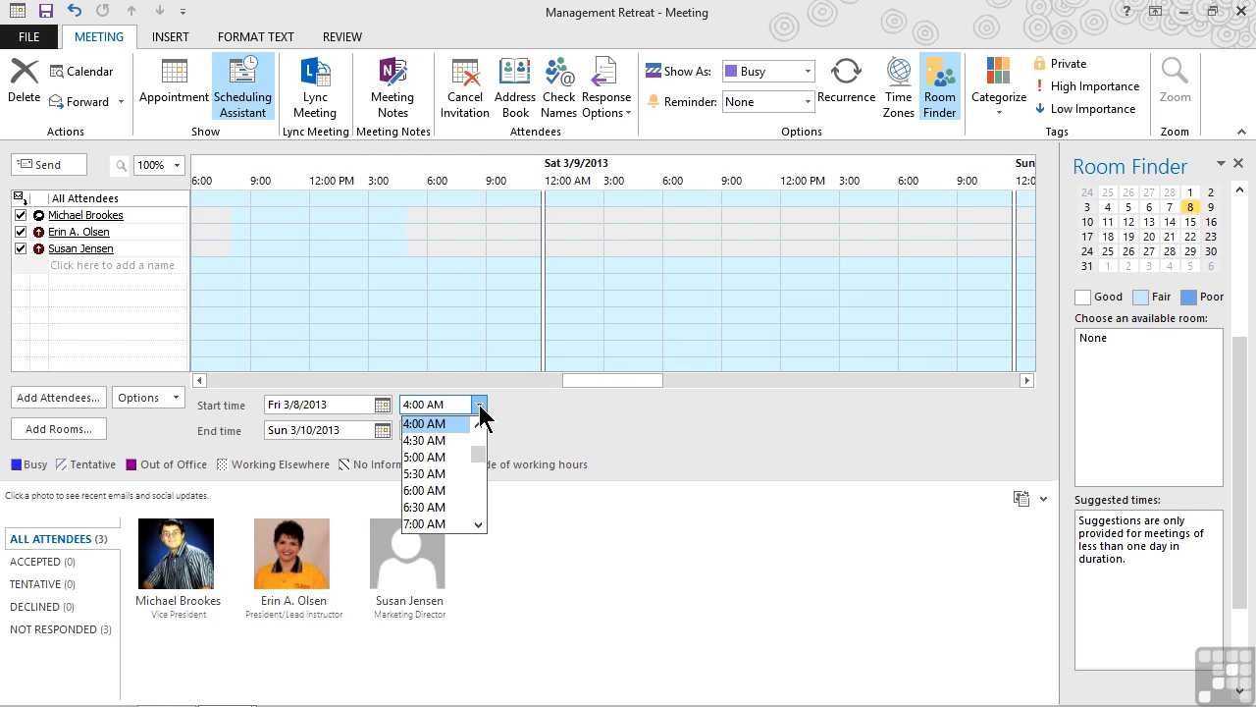
click(478, 525)
click(478, 526)
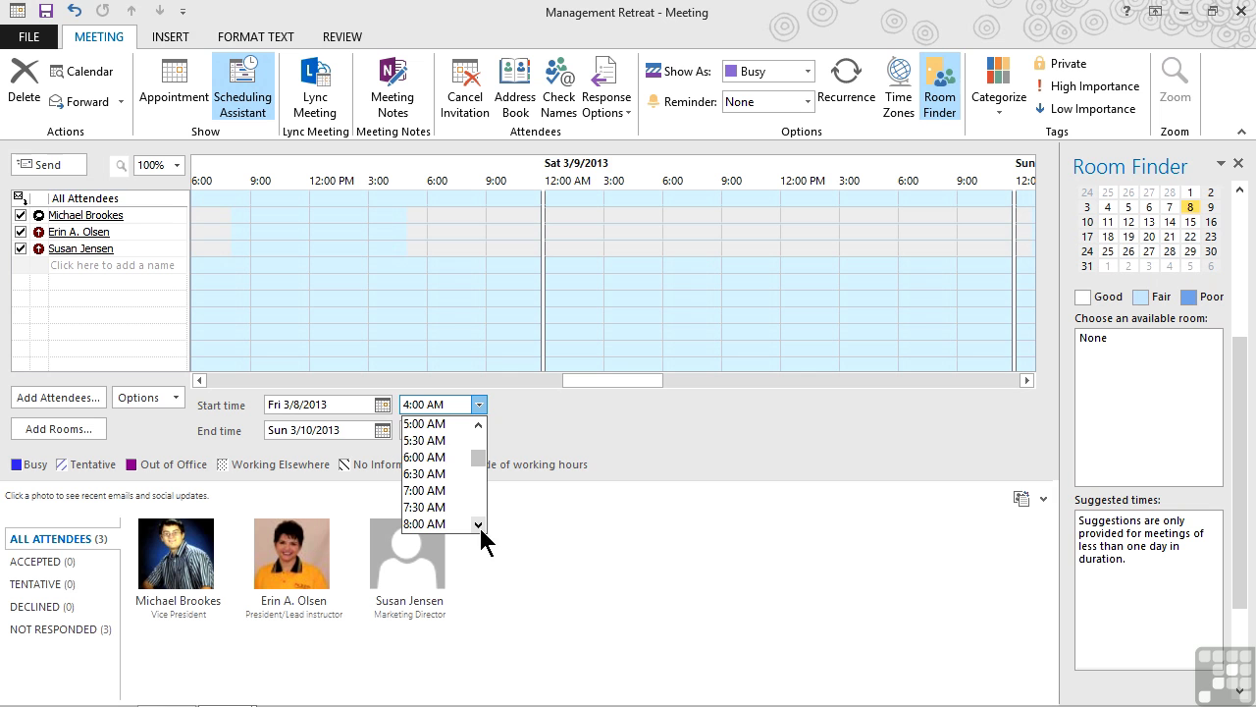
click(457, 524)
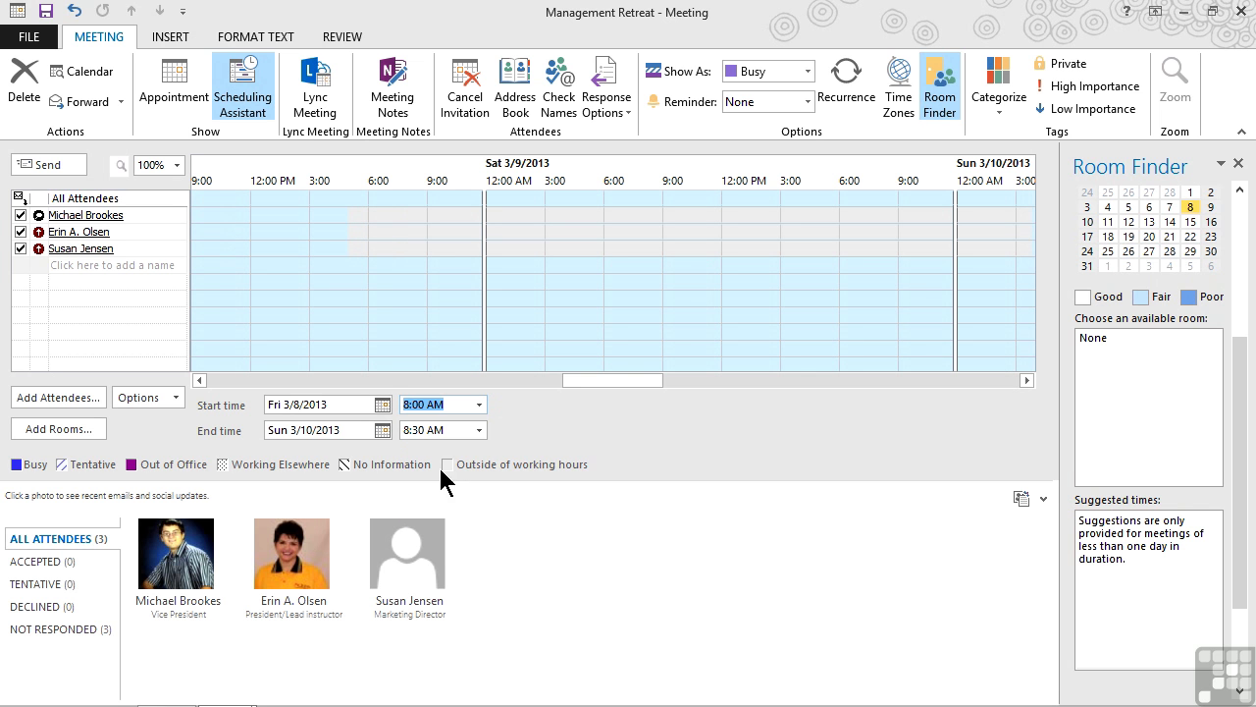
click(479, 430)
click(478, 550)
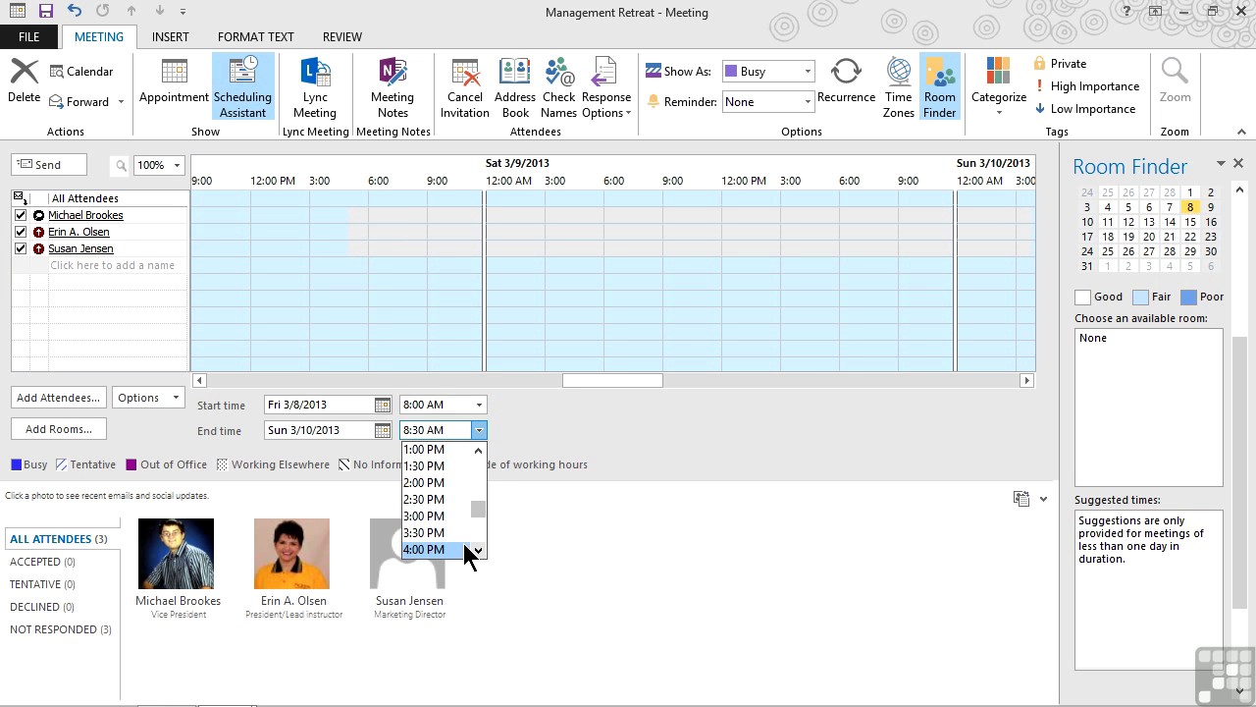
click(460, 547)
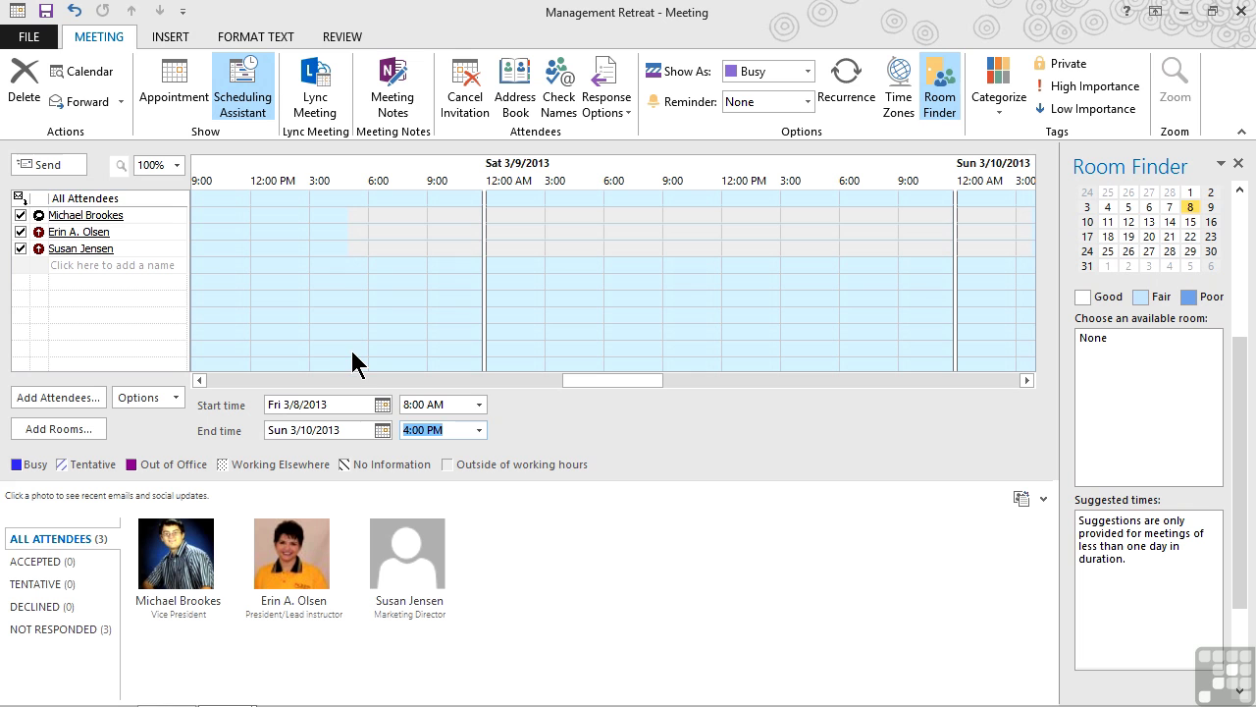
Zoom the Scheduling Assistant timeline out to 50%.
click(178, 164)
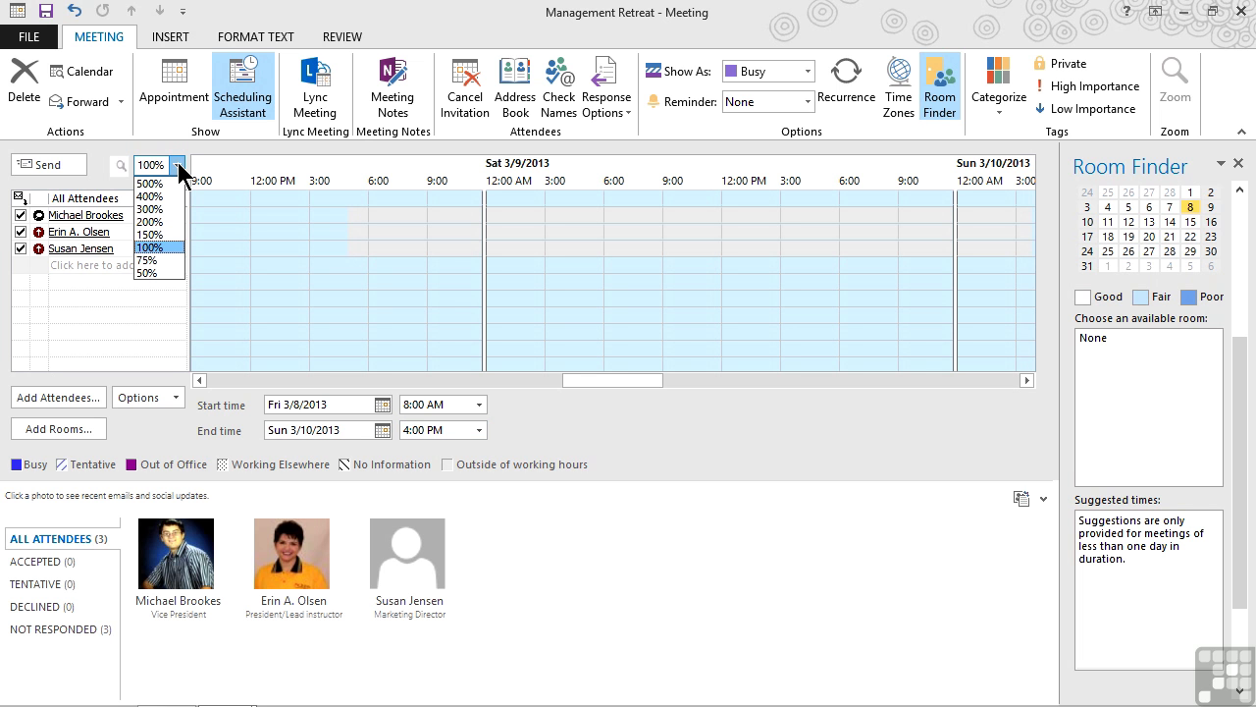
click(170, 274)
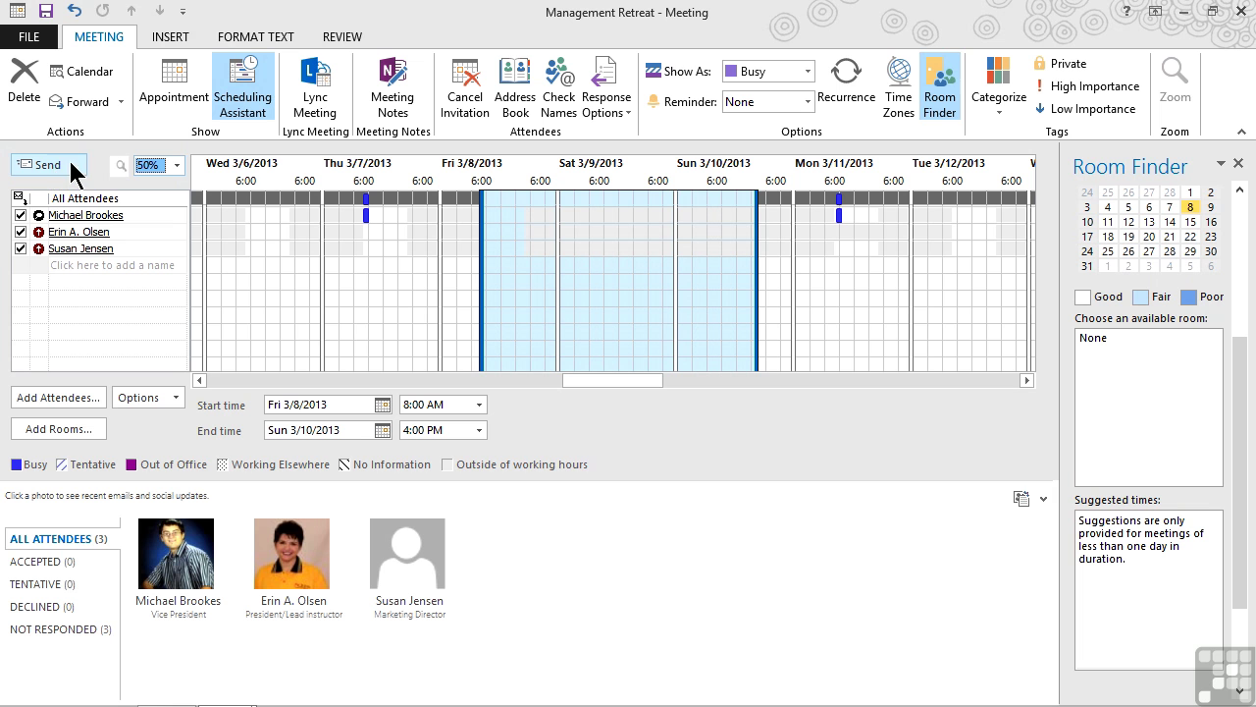
Return to the Appointment form and send the Management Retreat request.
click(157, 101)
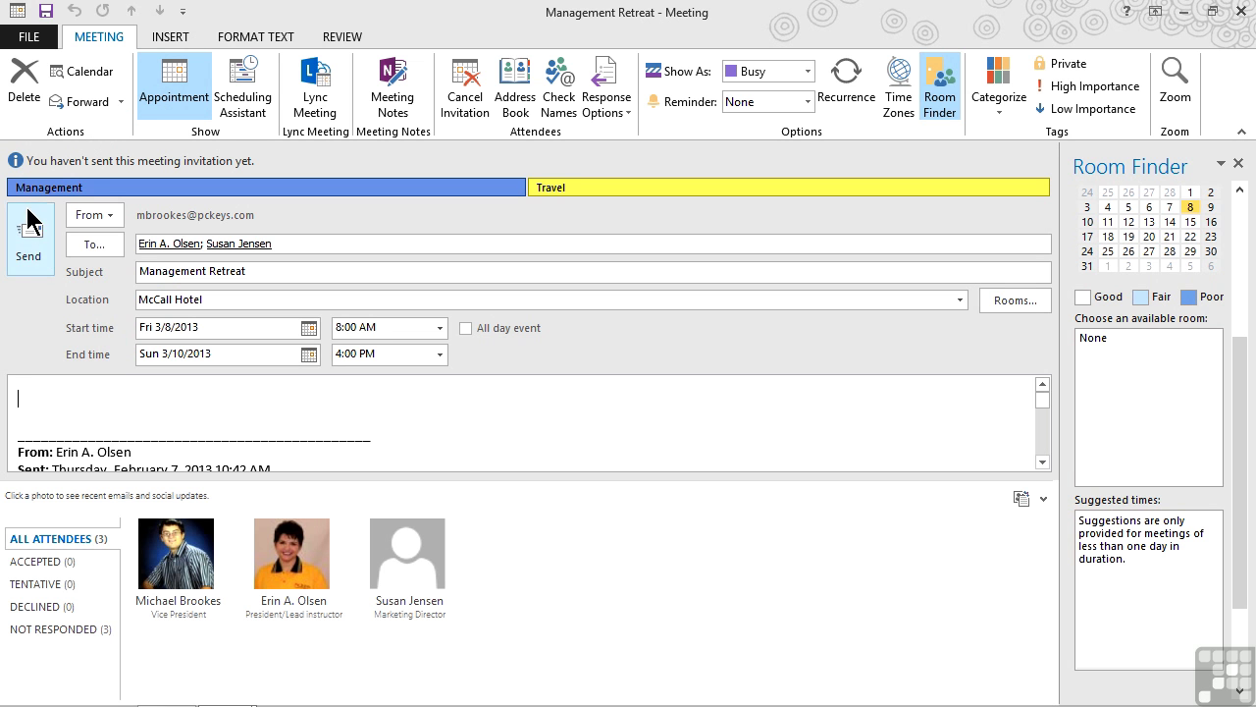
click(28, 241)
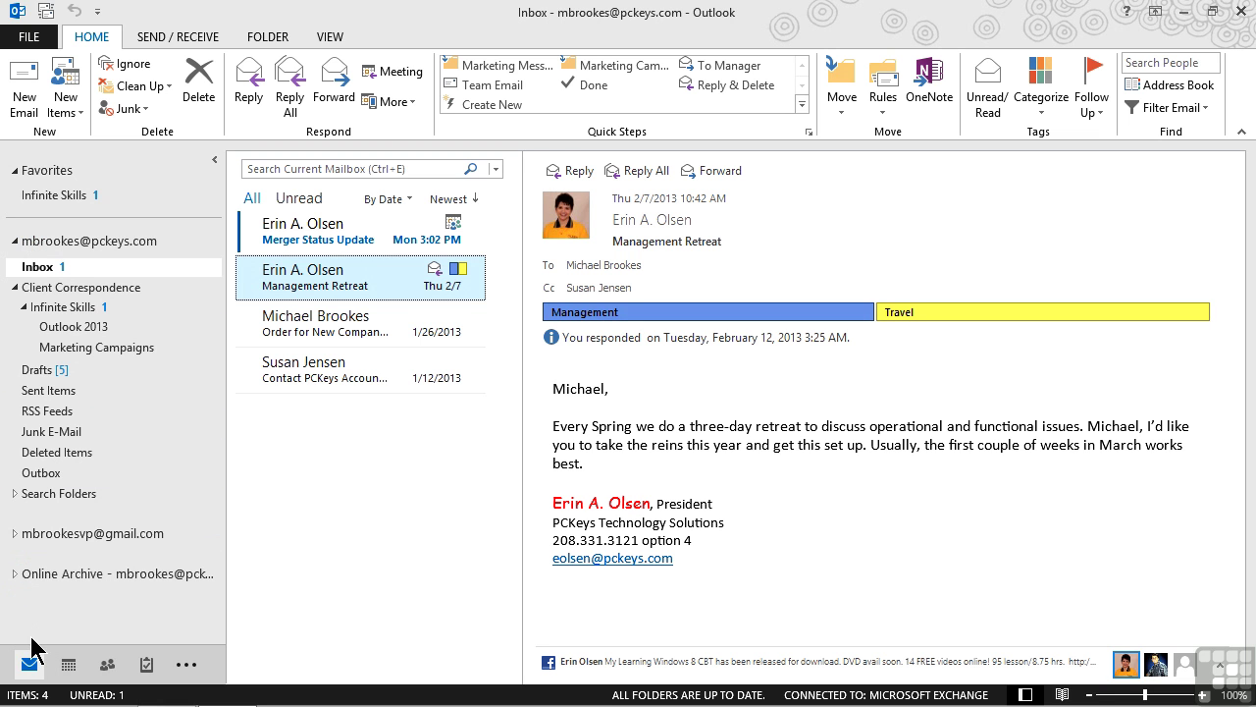
Switch to the Calendar and move forward to March 2013.
click(71, 669)
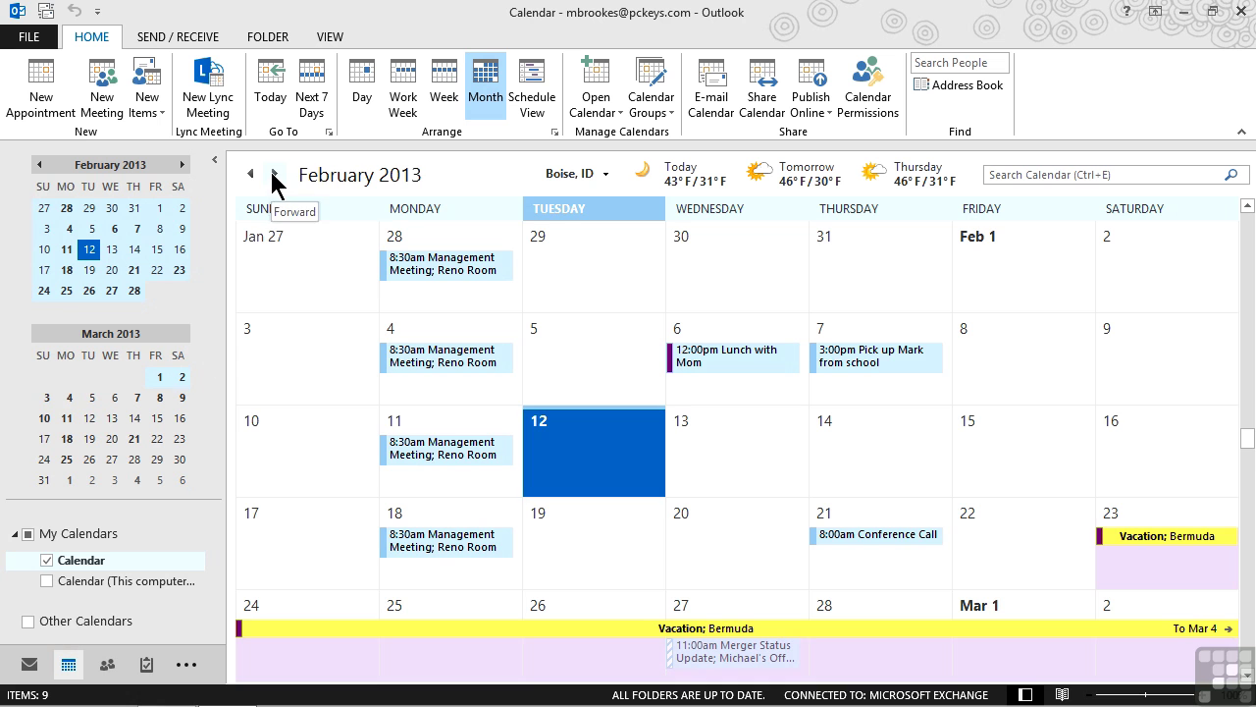
click(274, 175)
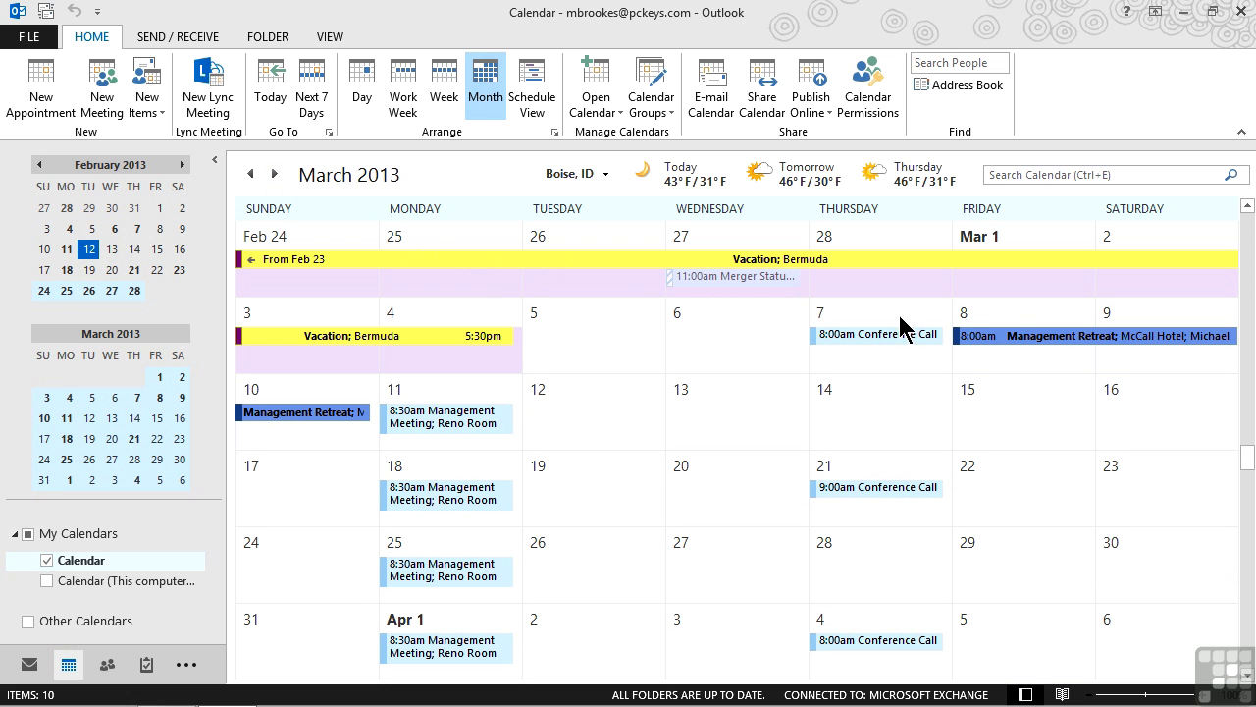